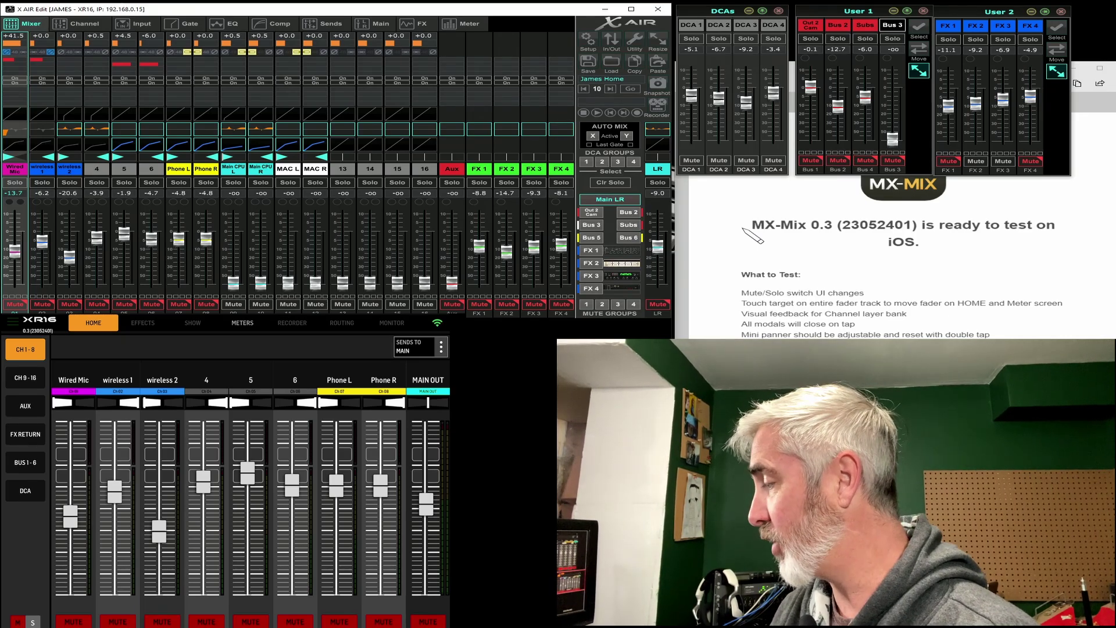
Use the bottom-left M/S switch to flip the channel buttons between mute and solo
click(24, 618)
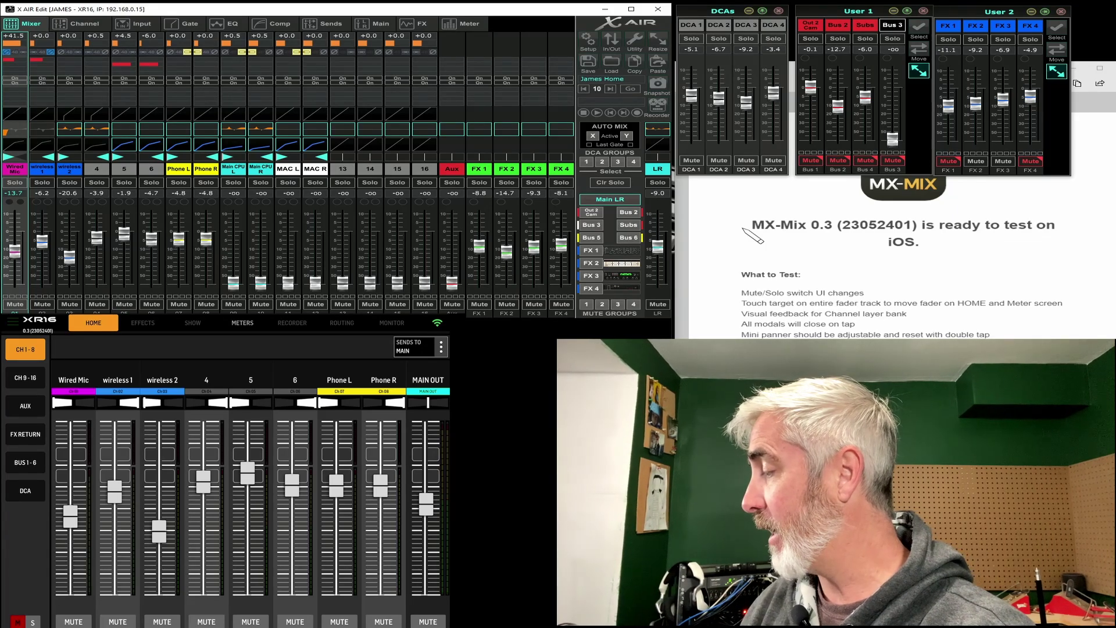
Nudge the MAIN OUT fader up to about -2.3
drag(426, 504, 426, 498)
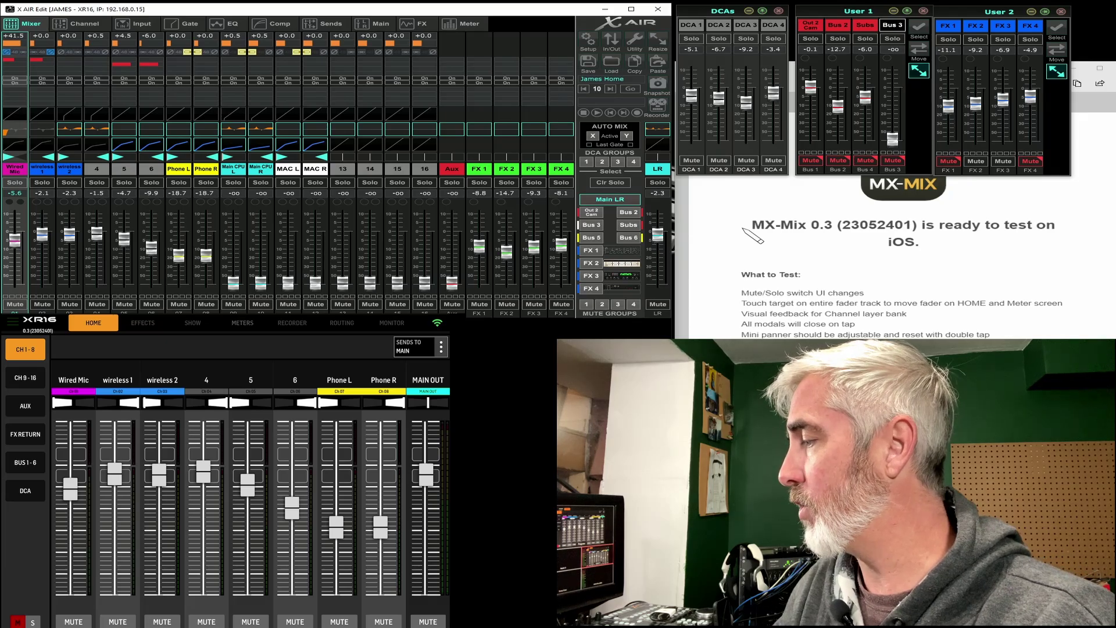
In the METERS view, raise Phone L/R to 0.0, wireless 1 to +3.3, and the Wired Mic level
click(243, 323)
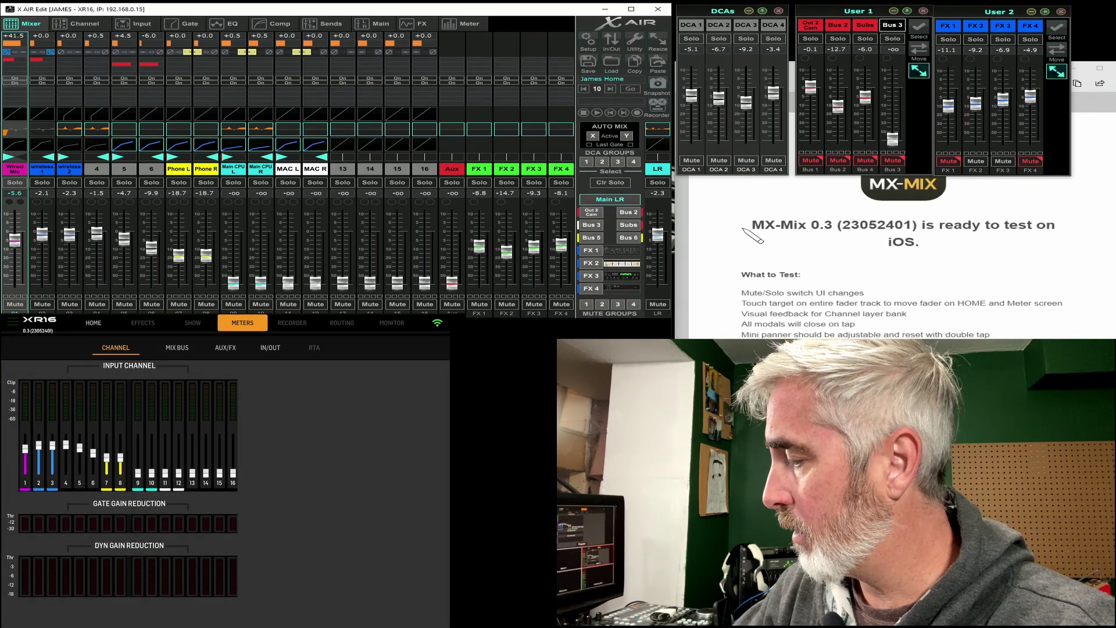
drag(107, 457, 106, 443)
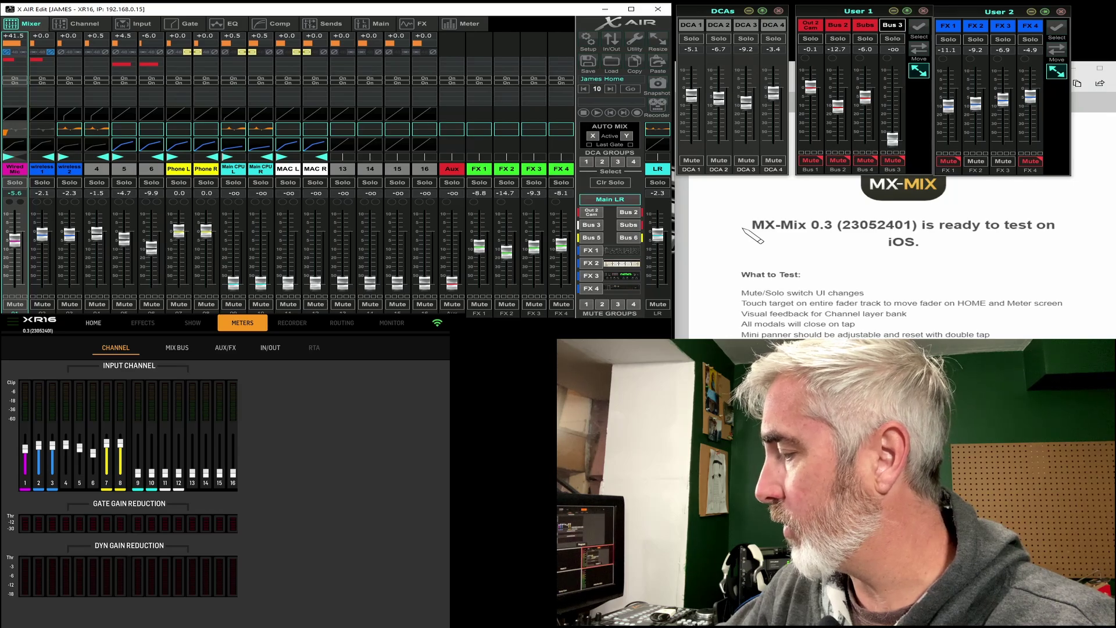
drag(38, 446, 38, 439)
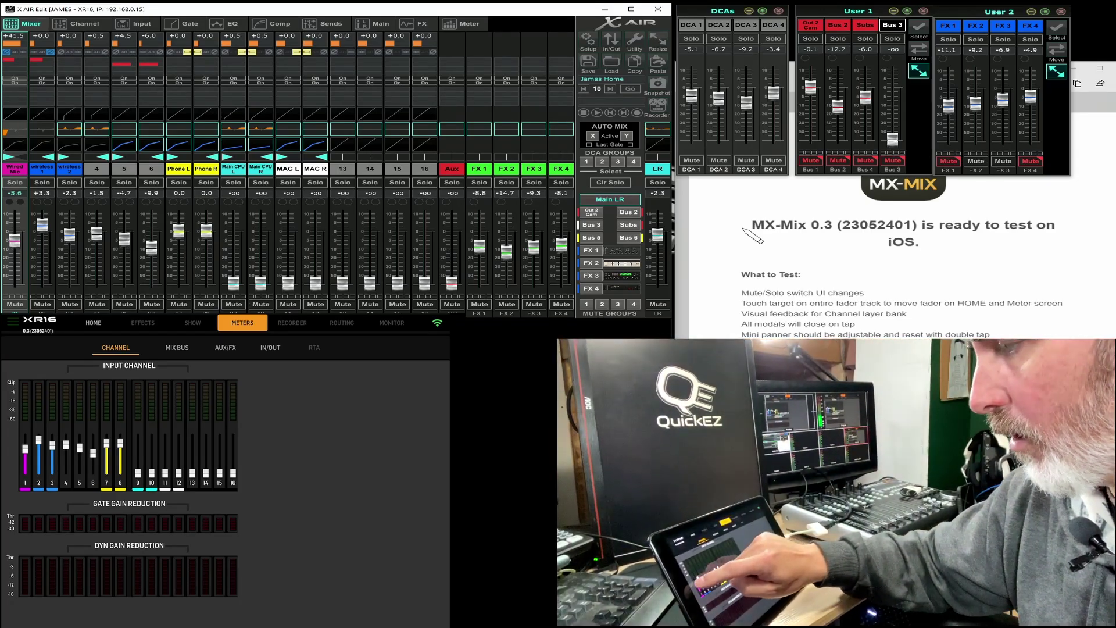
drag(25, 448, 25, 444)
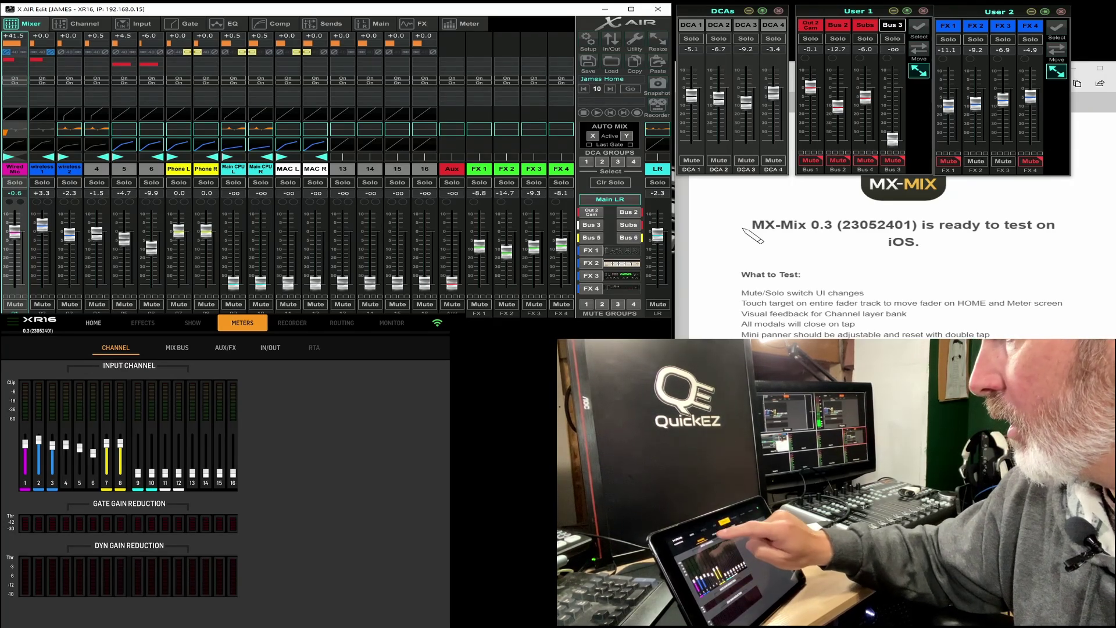
Browse the MIX BUS, AUX/FX and IN/OUT meters, then set channel 5 to -9.0 on HOME
click(177, 348)
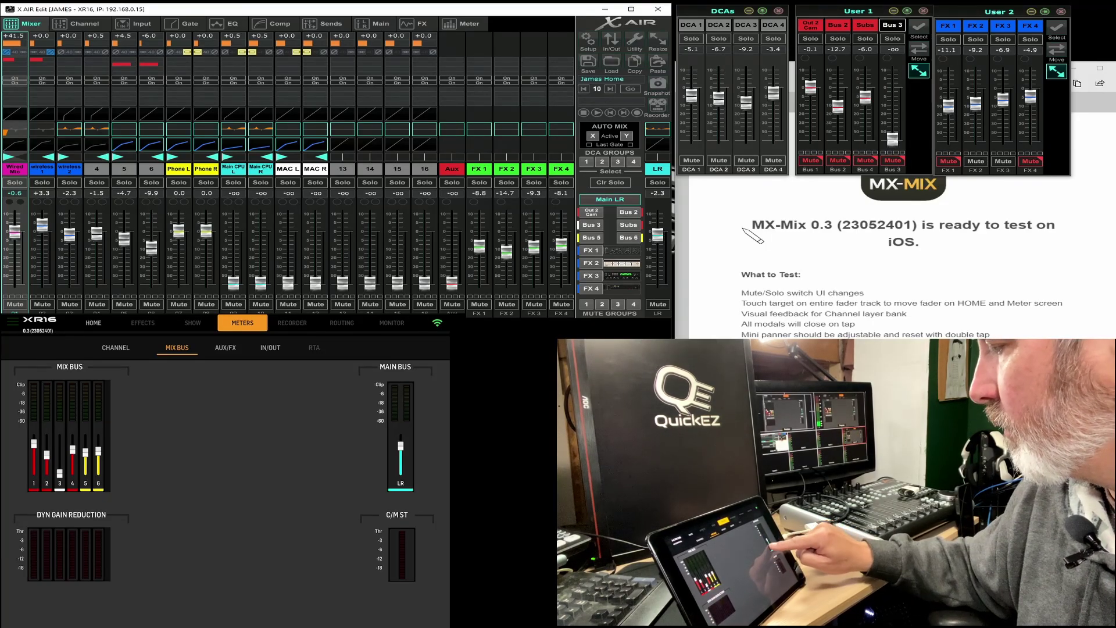
click(225, 348)
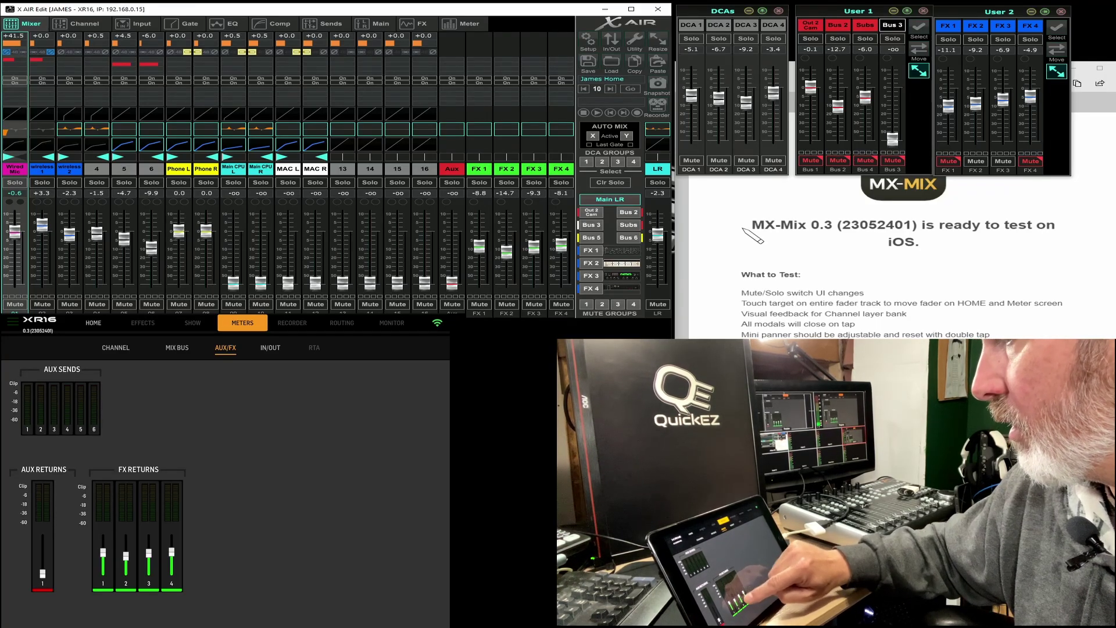
click(271, 348)
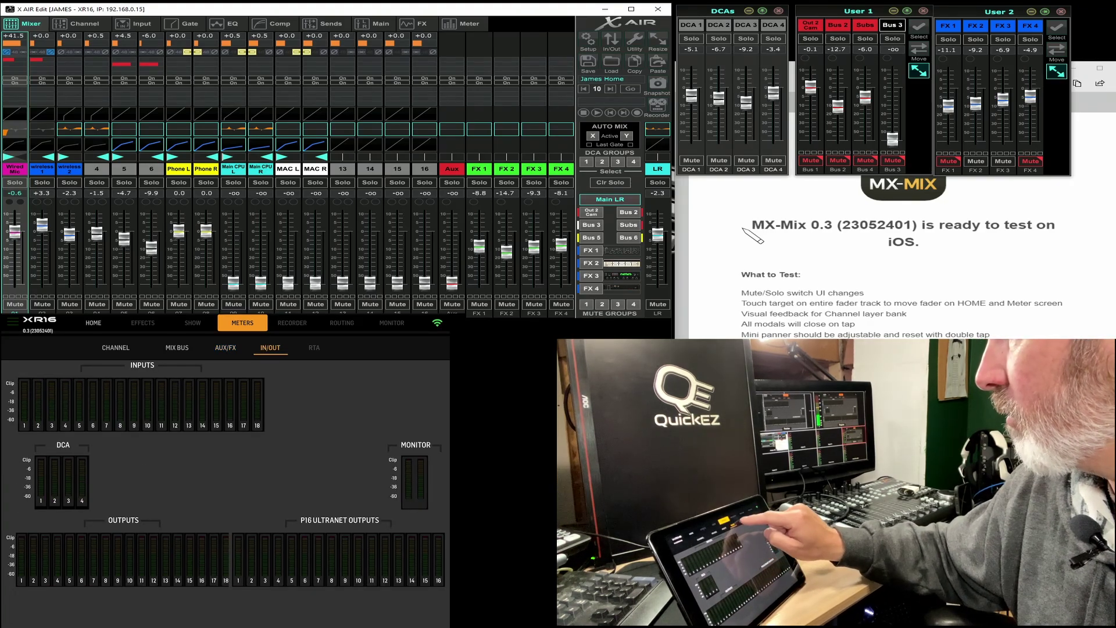
click(116, 348)
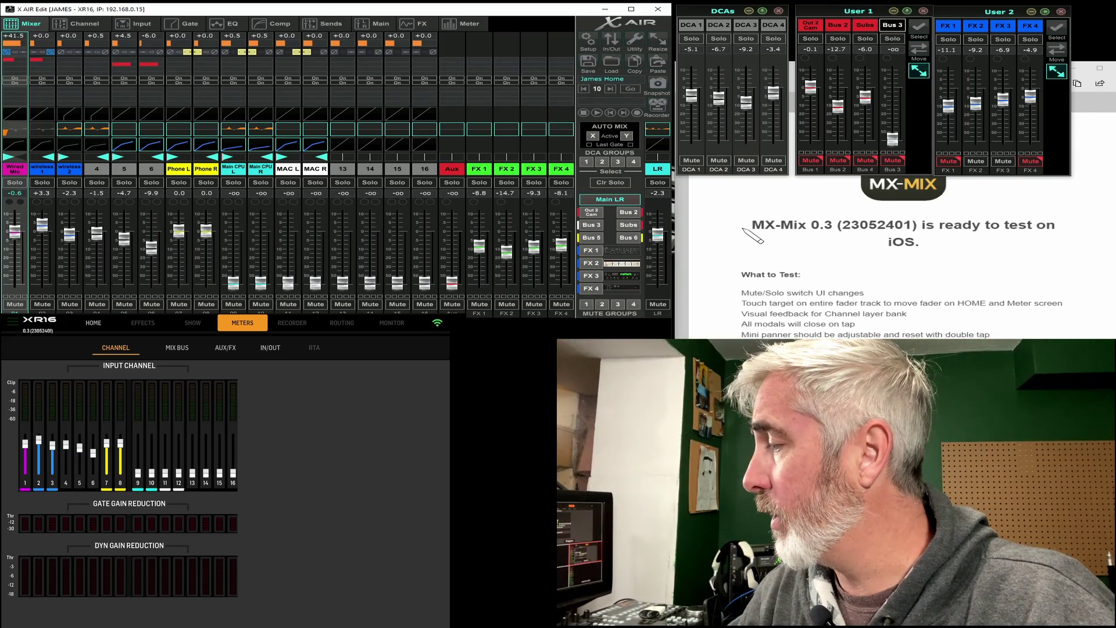
click(93, 323)
mouse_move(248, 482)
mouse_down()
mouse_move(247, 534)
mouse_move(248, 498)
mouse_up()
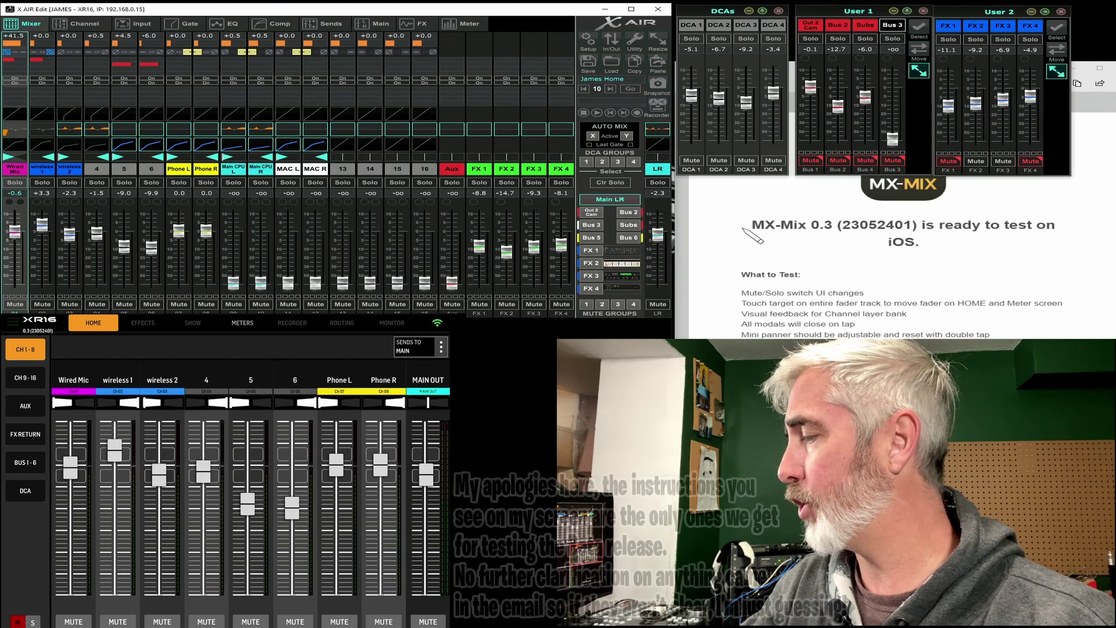
Colour channel 1 green
click(25, 377)
click(25, 349)
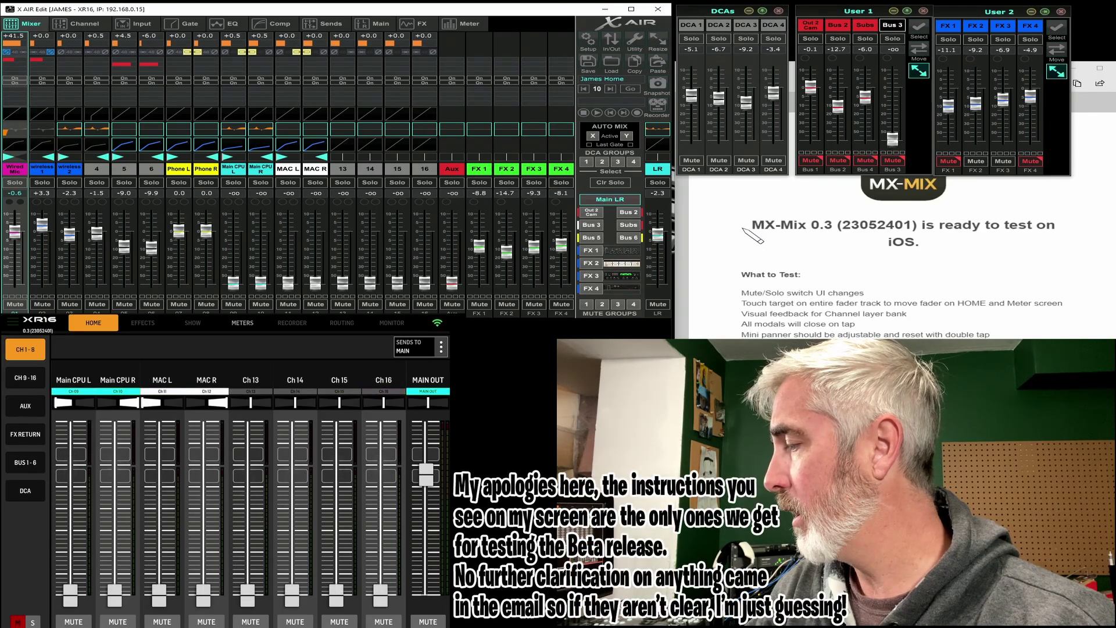
click(72, 380)
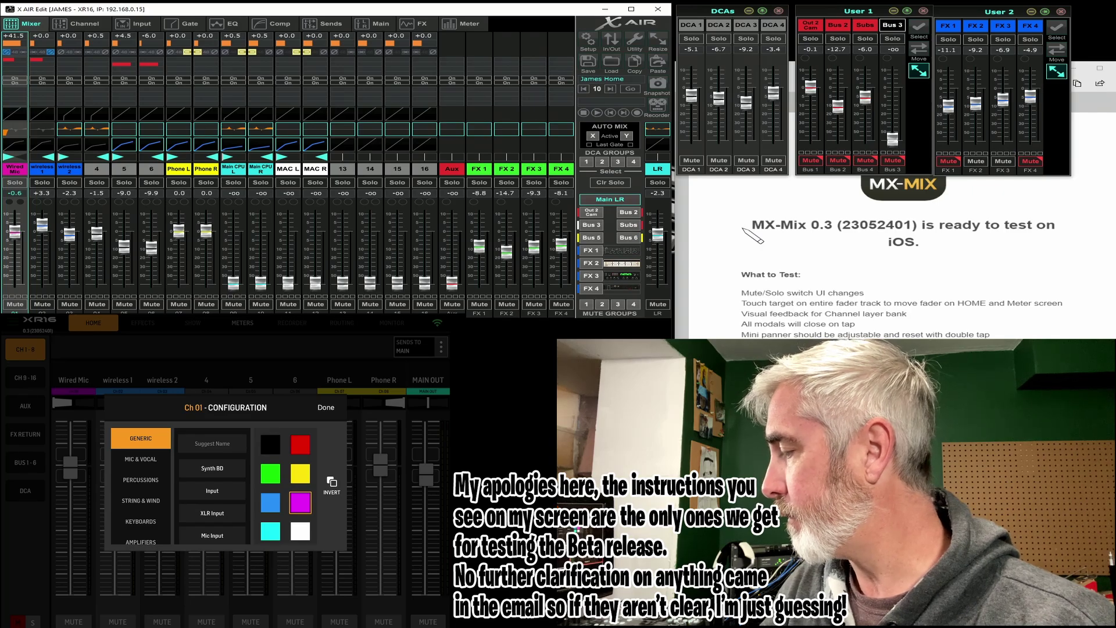
click(270, 473)
click(327, 407)
Name channel 3 'Vocals' from the MIC & VOCAL presets, colour it magenta, and lower it to about -3.6
click(163, 380)
click(140, 458)
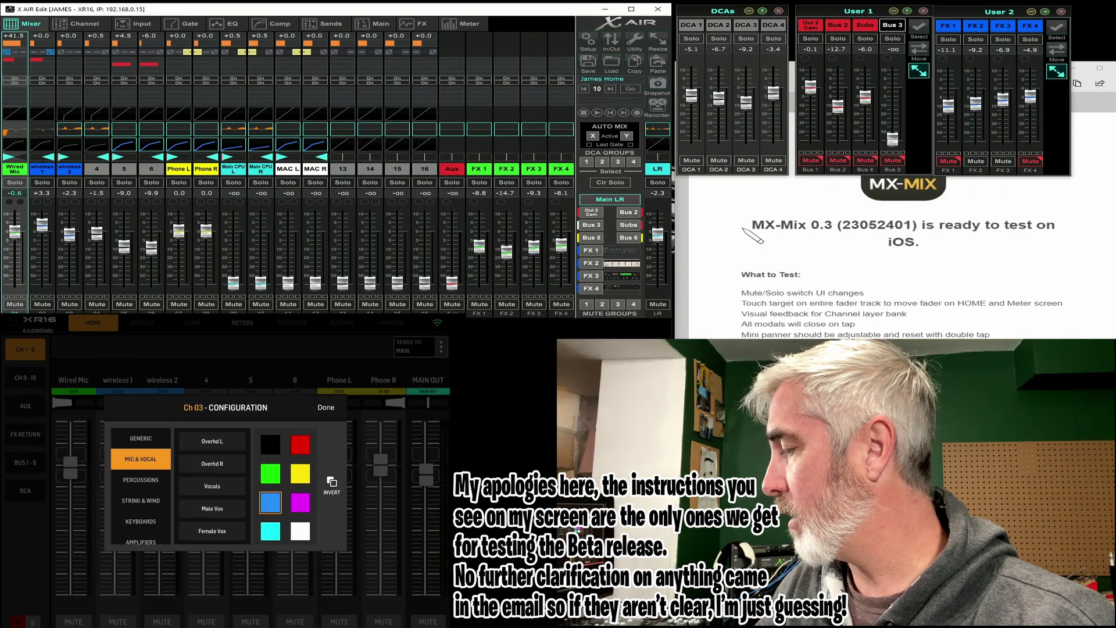
click(212, 486)
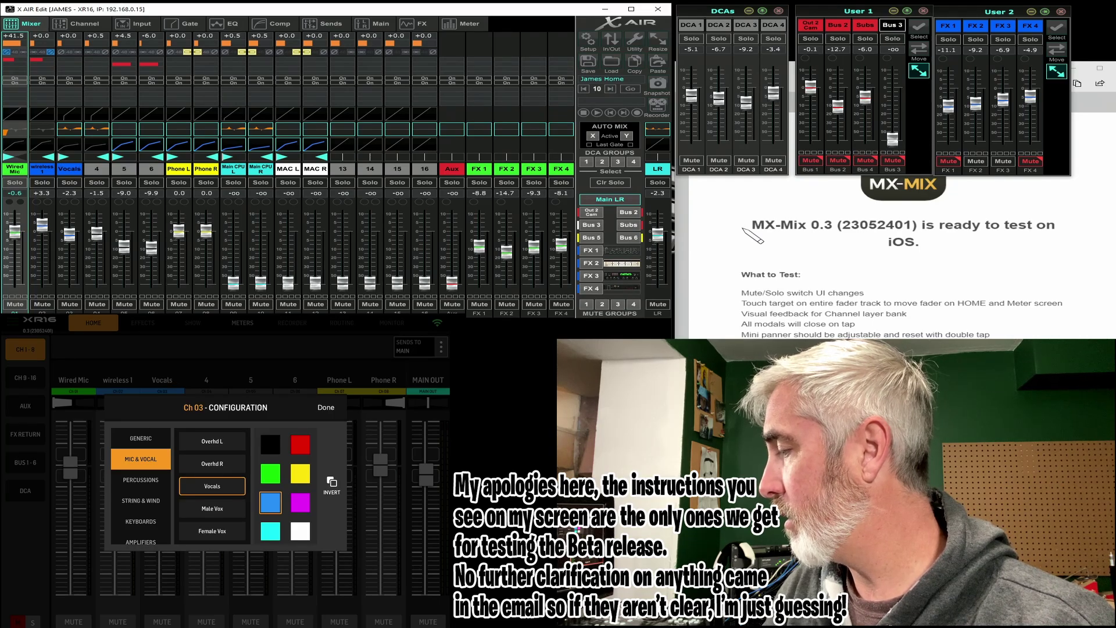
click(270, 473)
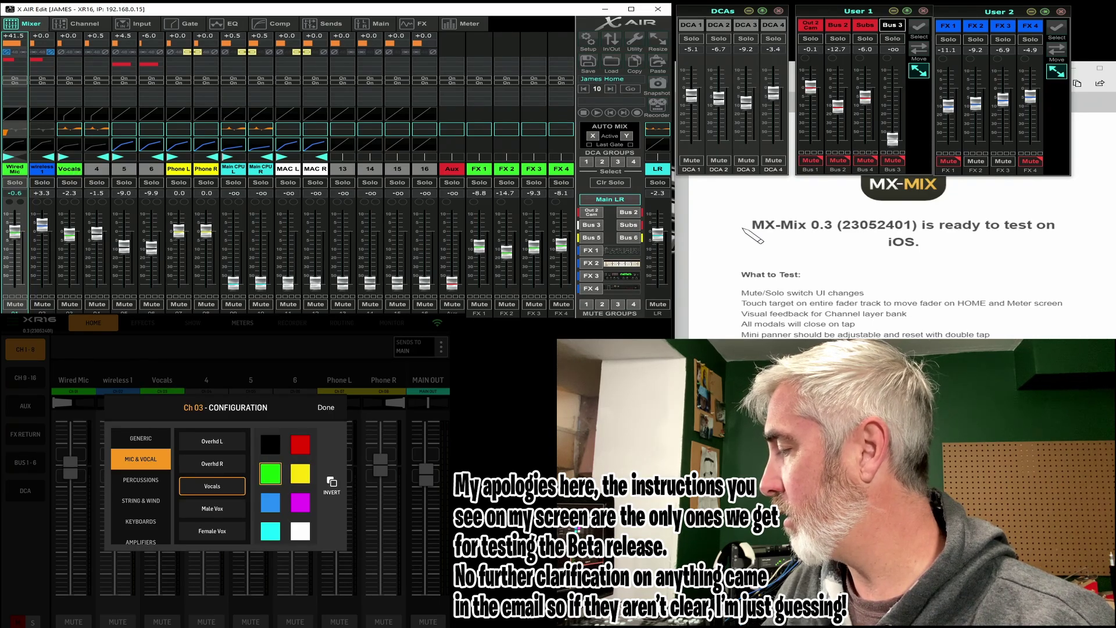
click(300, 502)
click(326, 407)
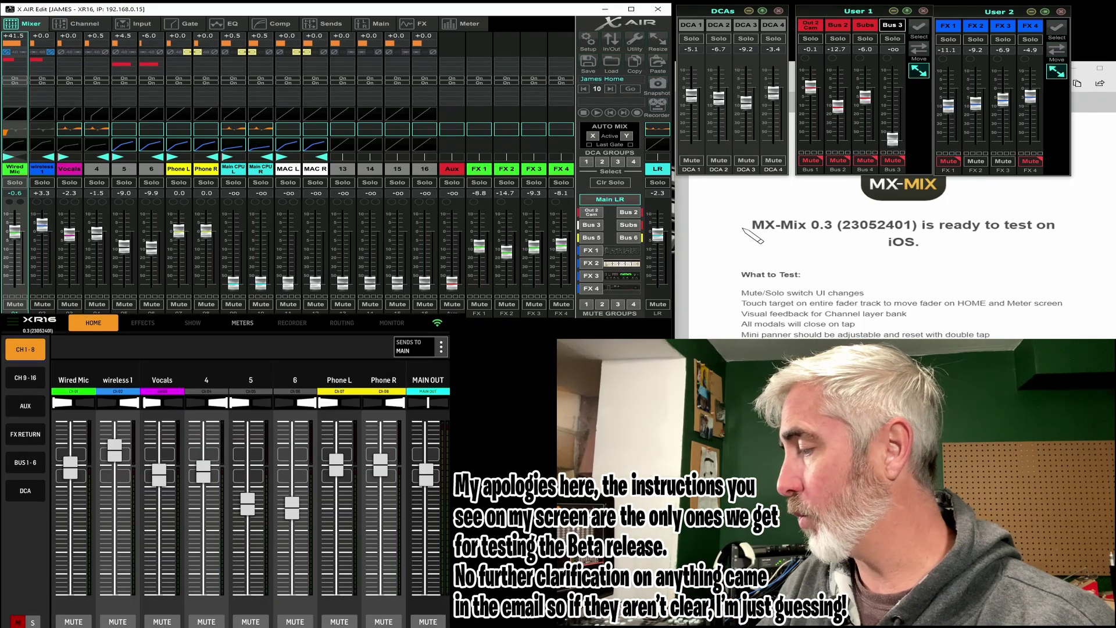
mouse_move(159, 476)
mouse_down()
mouse_move(160, 517)
mouse_move(159, 465)
mouse_move(159, 495)
mouse_move(159, 465)
mouse_move(159, 479)
mouse_up()
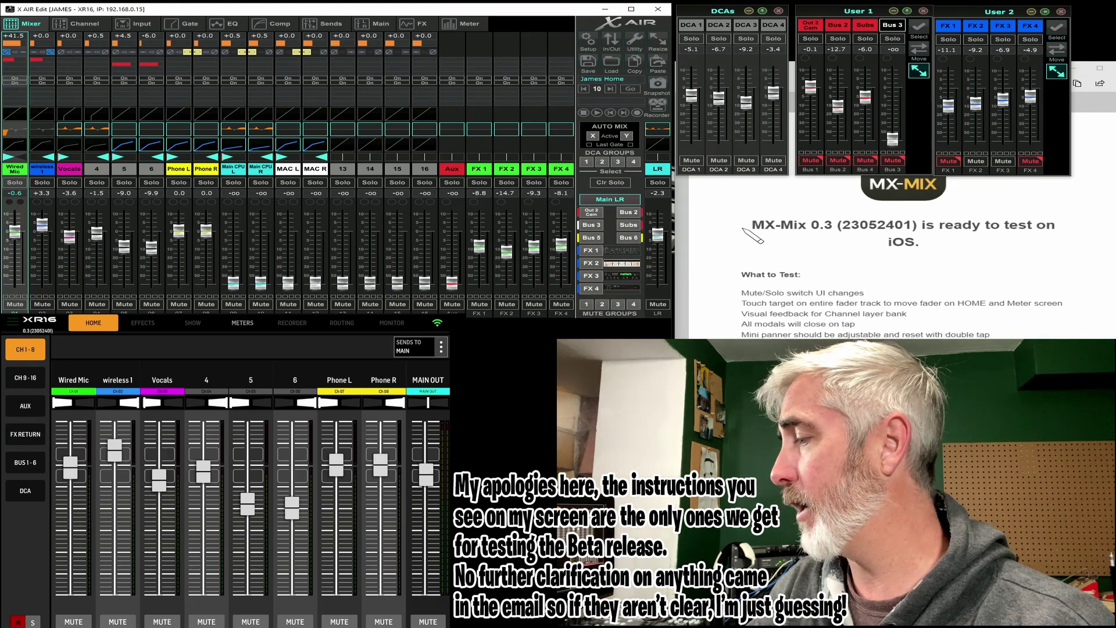
On CH 9-16, raise MAC L/R to -23.3 and Main CPU L/R to -13.6
click(25, 378)
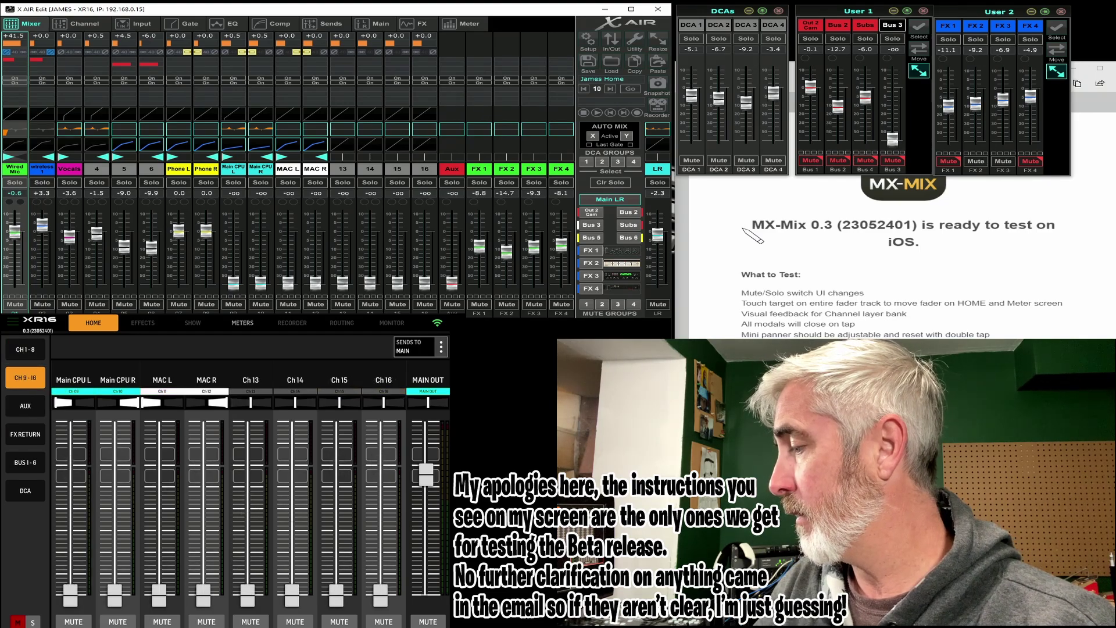
drag(159, 593, 160, 536)
click(25, 350)
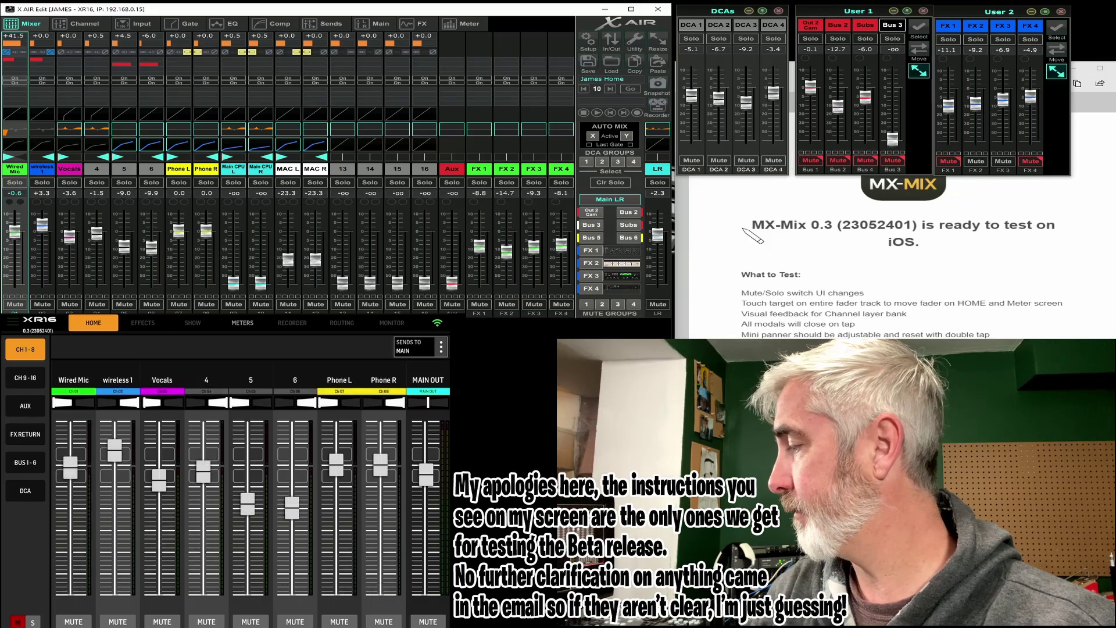
click(25, 377)
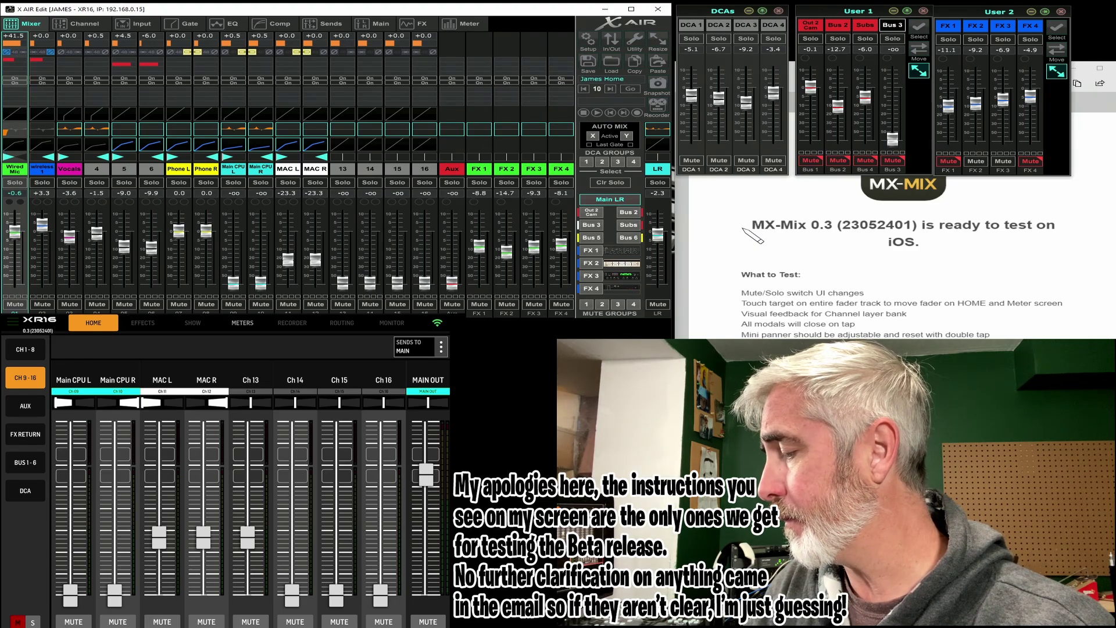
click(70, 487)
Look through the bus, FX return and aux fader banks, then return to CH 1-8
click(25, 462)
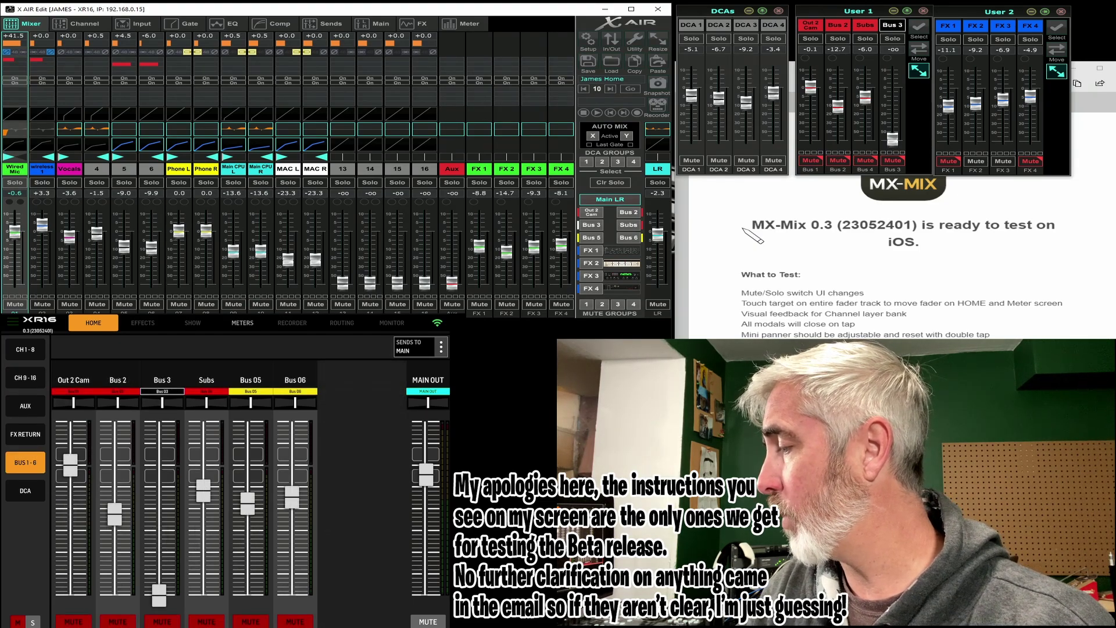
click(25, 434)
click(25, 406)
click(25, 377)
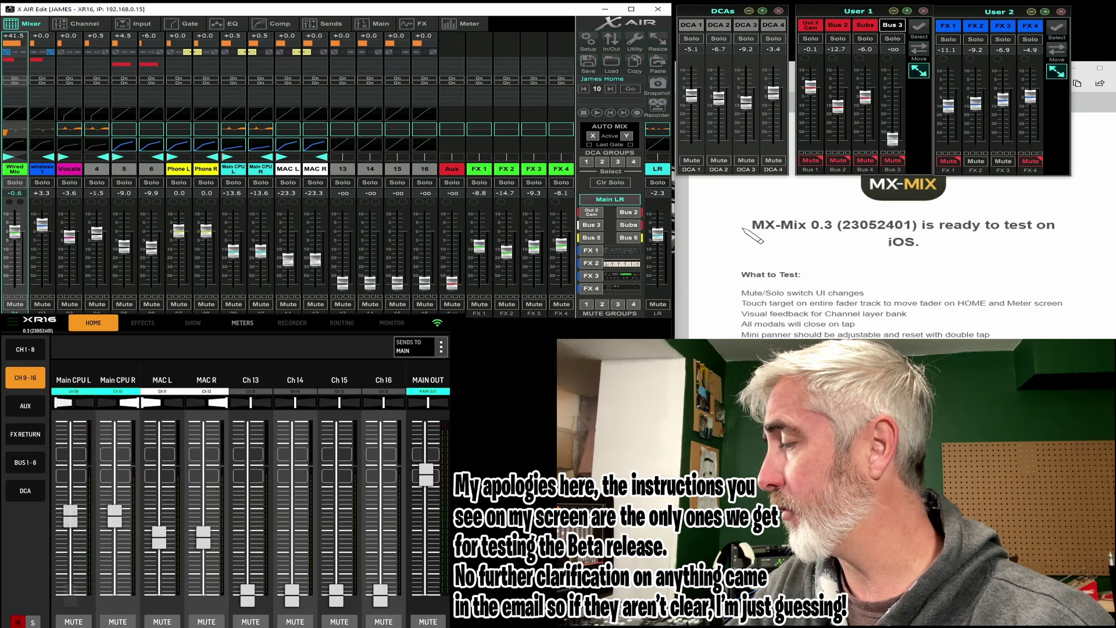
click(25, 349)
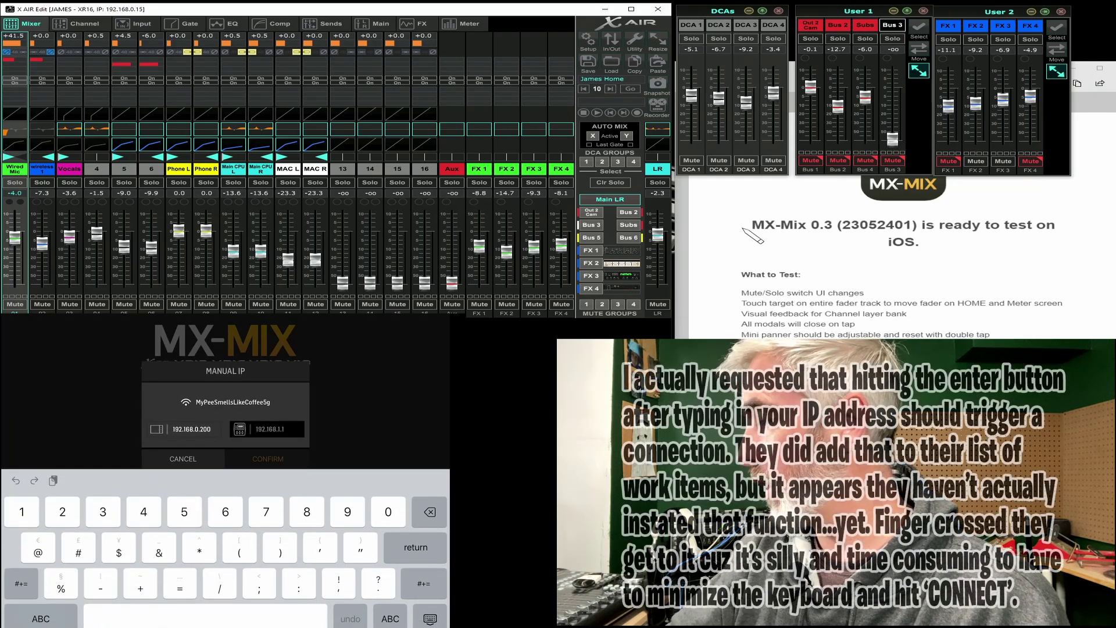
Enter 192.168.1.15 as the manual IP address
text(192)
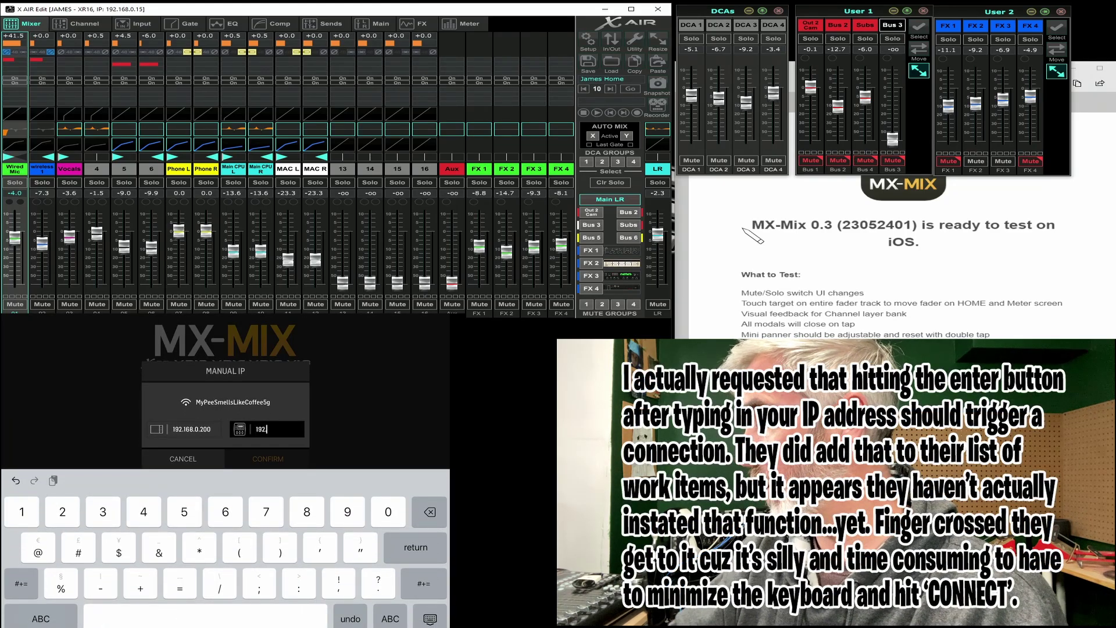
text(.168)
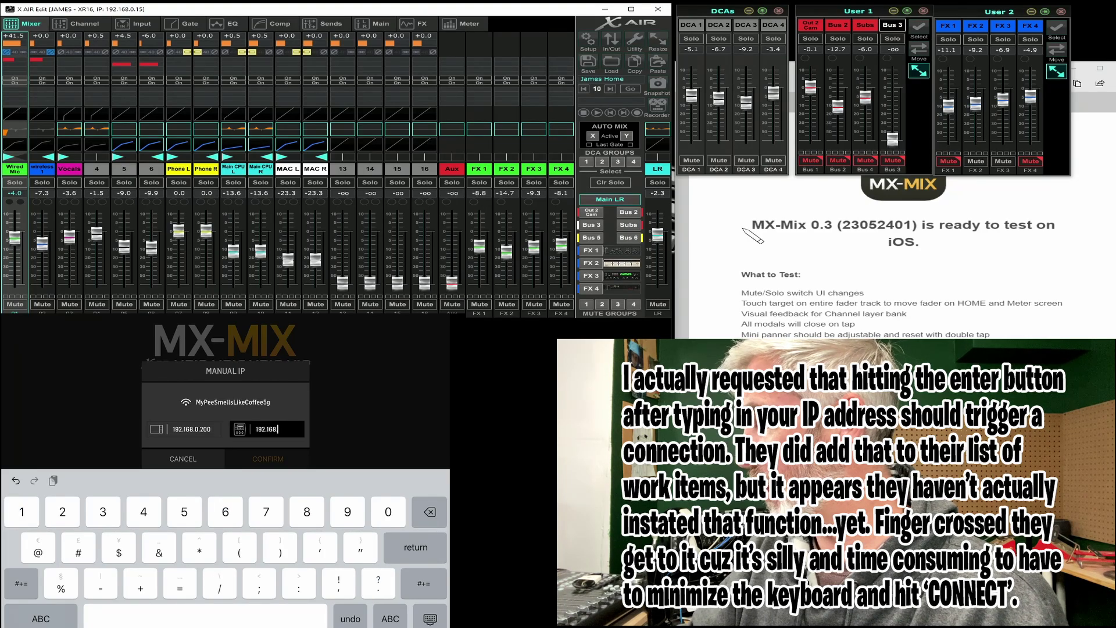
text(.1.15)
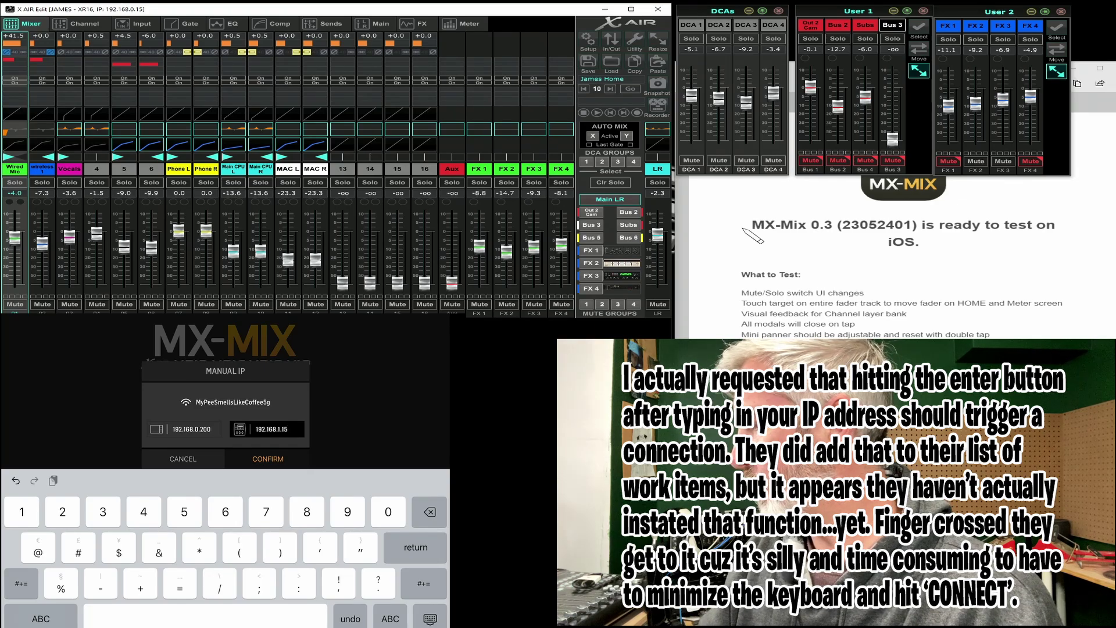
click(431, 619)
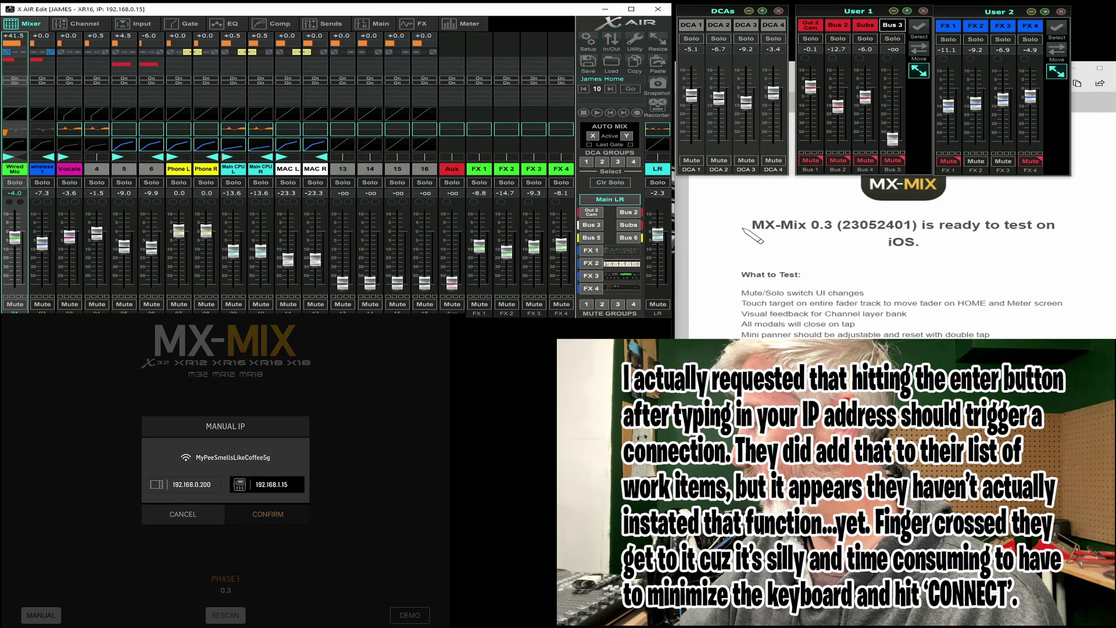
Replace the manual IP 192.168.1.15 with 192.168.0.15 and connect to the mixer
click(267, 514)
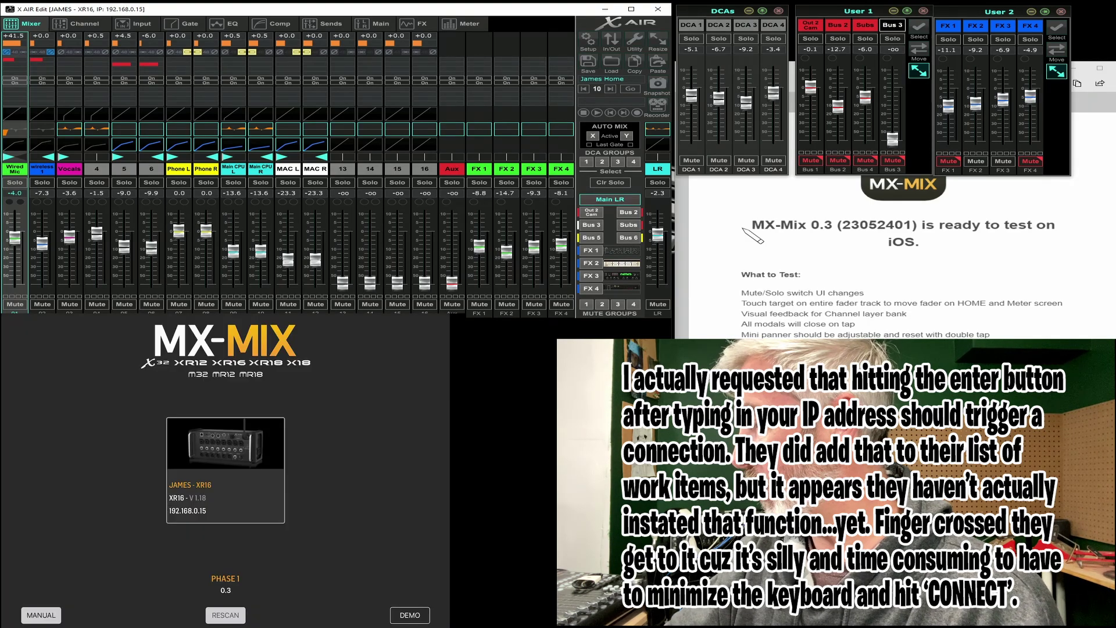
click(40, 615)
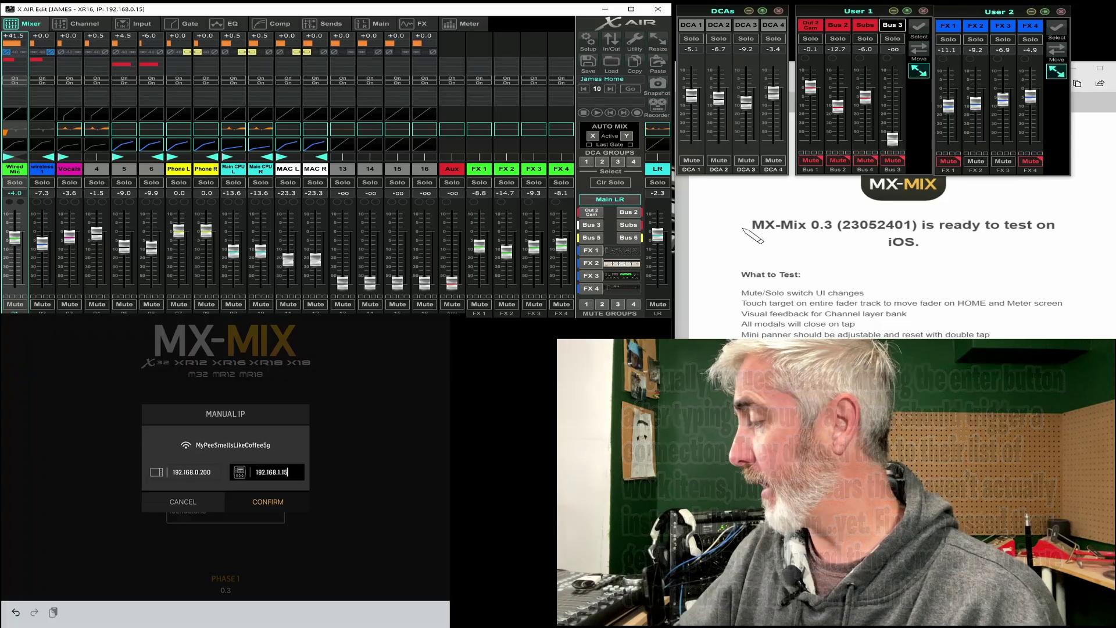
key(BackSpace)
key(BackSpace)
key(BackSpace)
key(BackSpace)
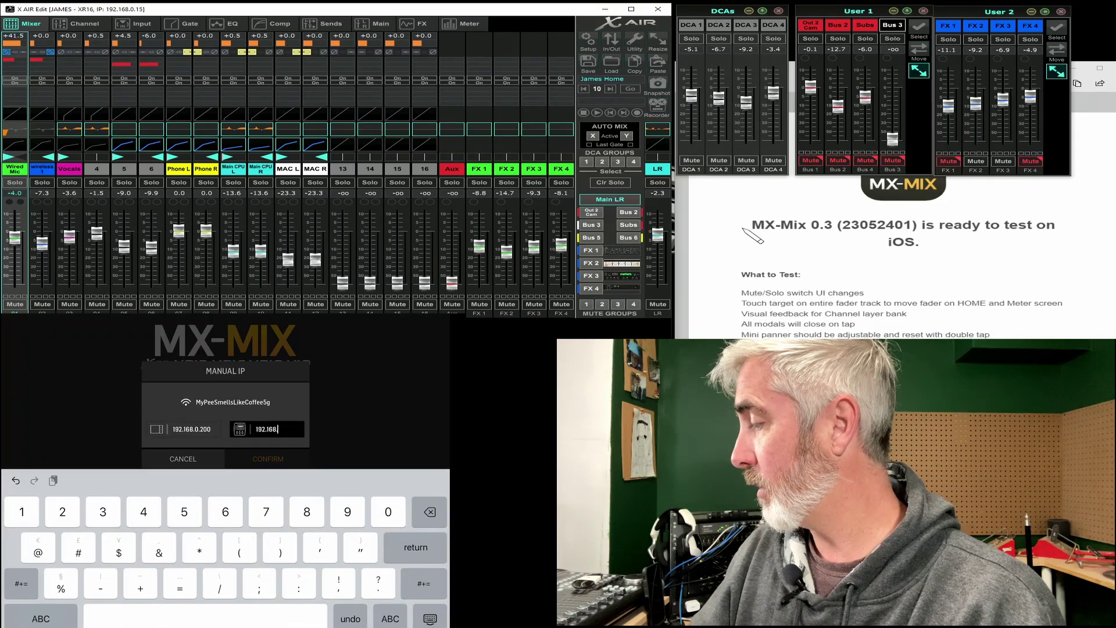
text(0.15)
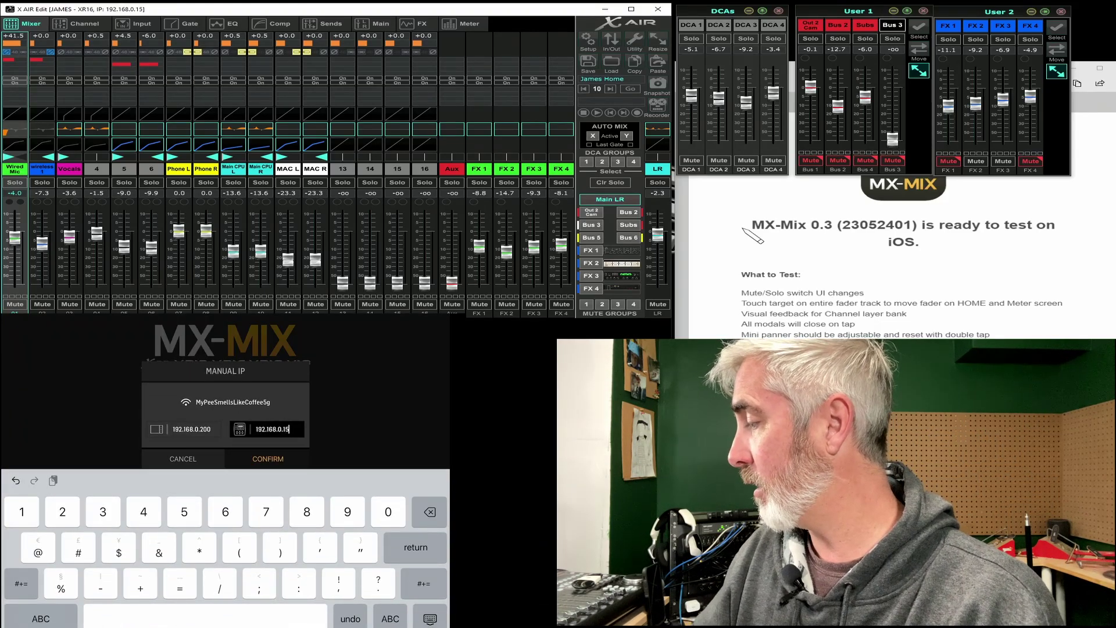
click(429, 619)
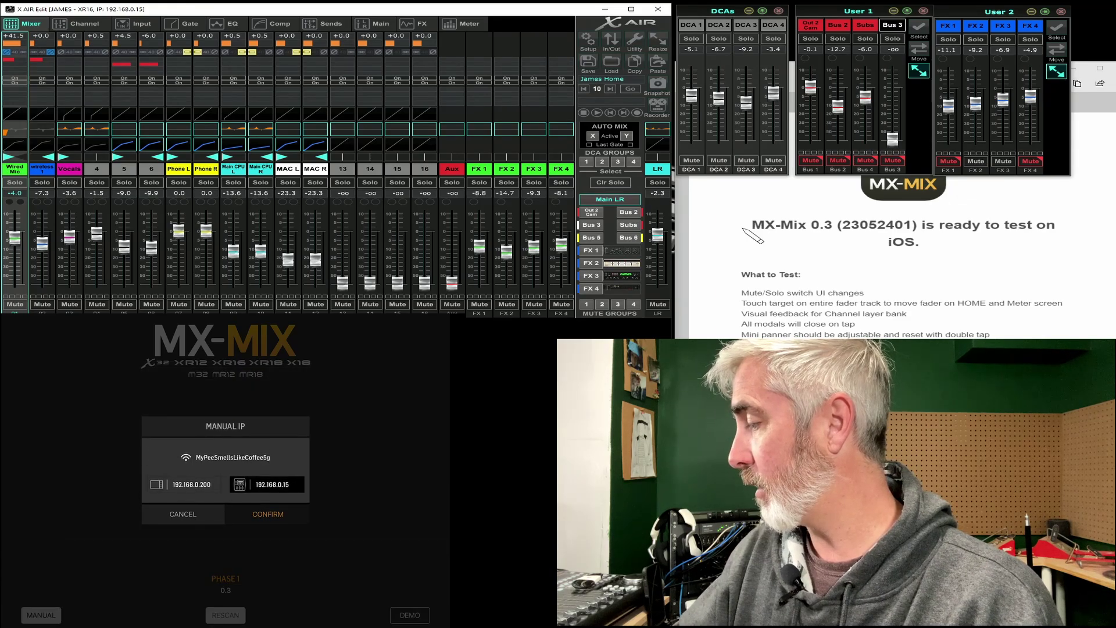
click(268, 514)
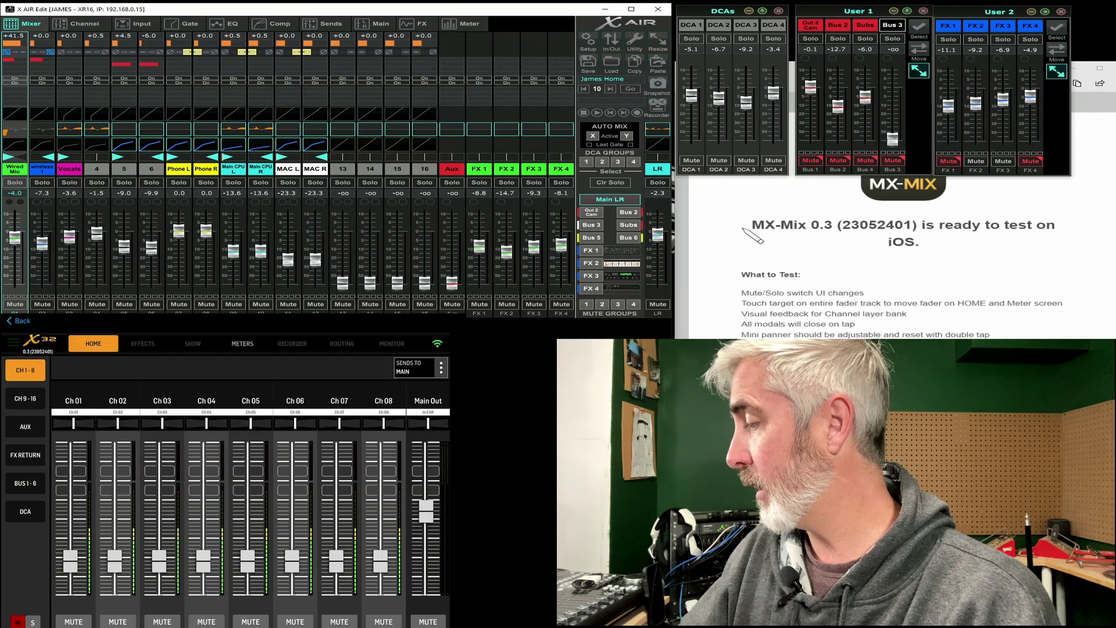